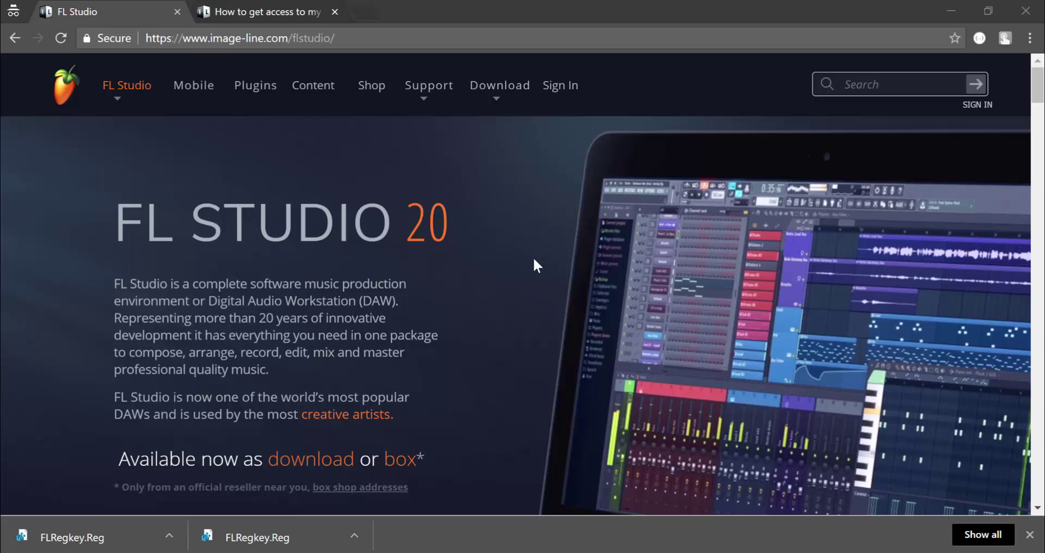
Step: Sign in to the Image-Line account and scroll back to the top of the FL Studio 20 page
{"action": "left_click", "coordinate": [979, 105]}
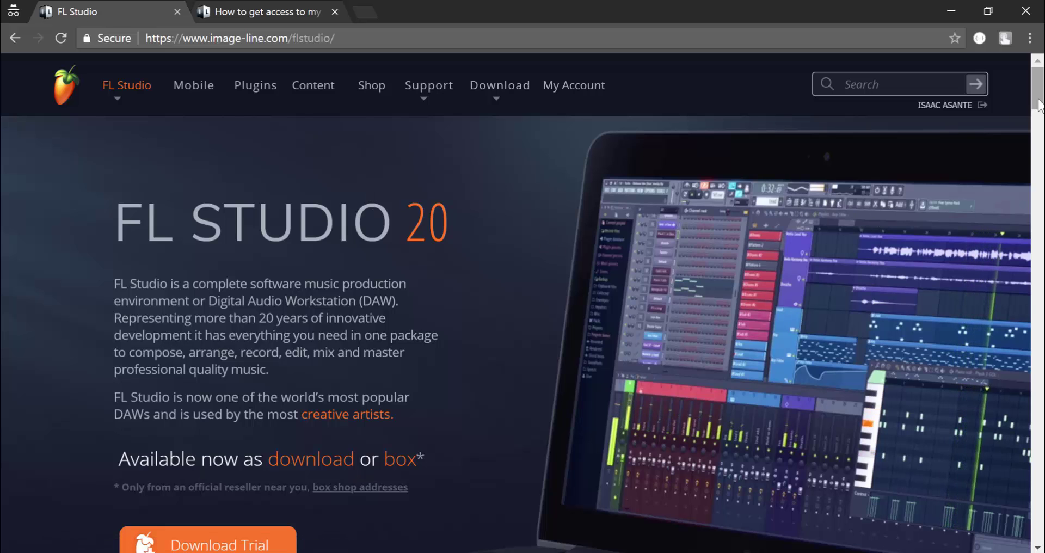
{"action": "left_click_drag", "start_coordinate": [1039, 103], "coordinate": [1039, 123]}
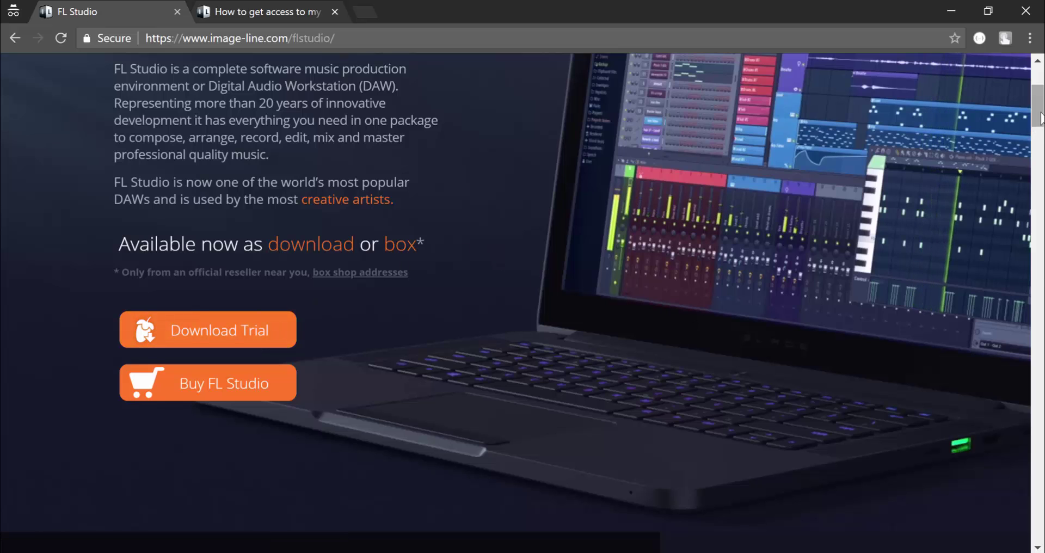
{"action": "scroll", "coordinate": [1041, 117], "scroll_direction": "up", "scroll_amount": 2}
{"action": "scroll", "coordinate": [653, 272], "scroll_direction": "up", "scroll_amount": 1}
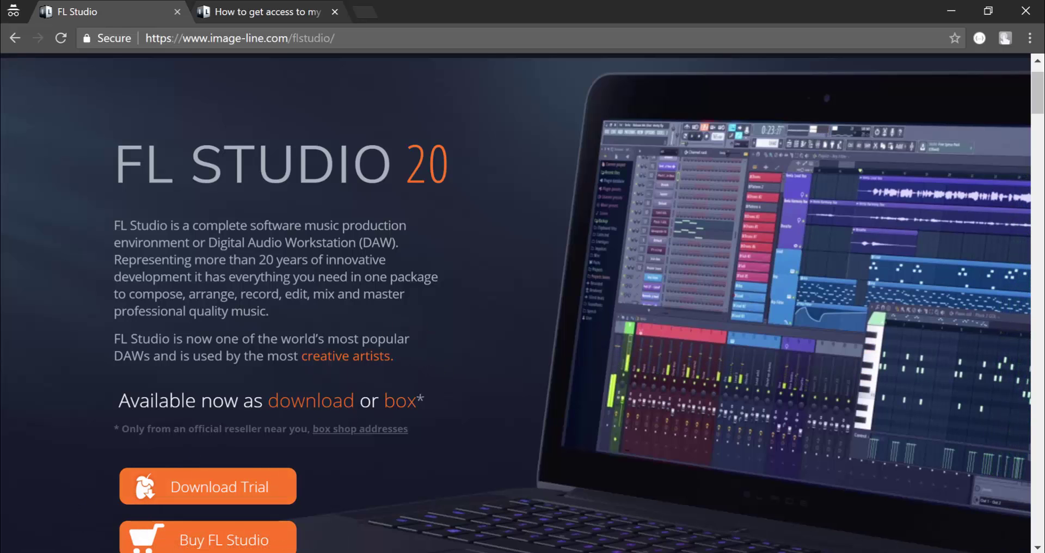
{"action": "scroll", "coordinate": [948, 91], "scroll_direction": "down", "scroll_amount": 6}
{"action": "scroll", "coordinate": [948, 91], "scroll_direction": "up", "scroll_amount": 8}
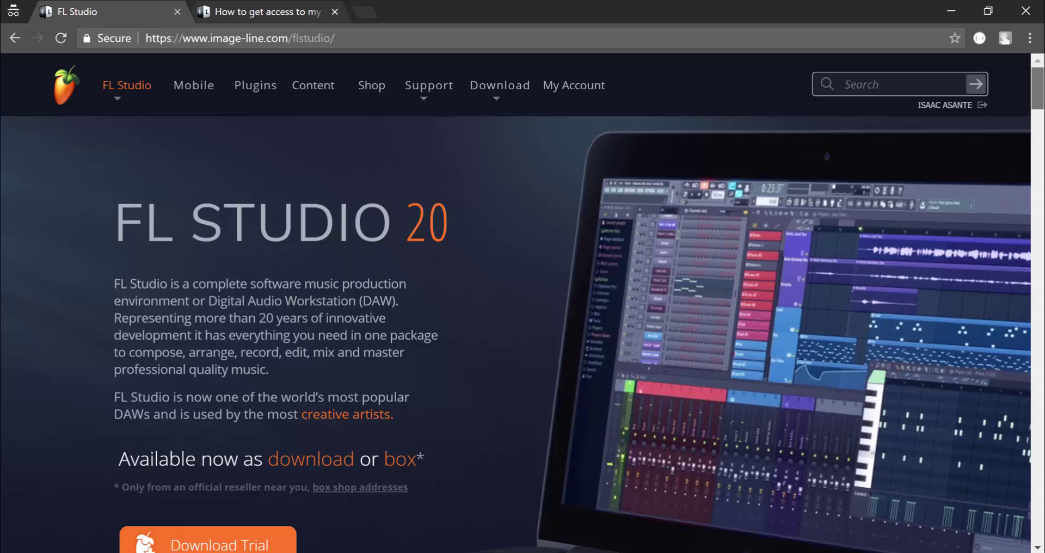
Step: Open My Account and collapse the Extra Plugins/Instruments and Downloadable Samples Content sections
{"action": "left_click", "coordinate": [566, 97]}
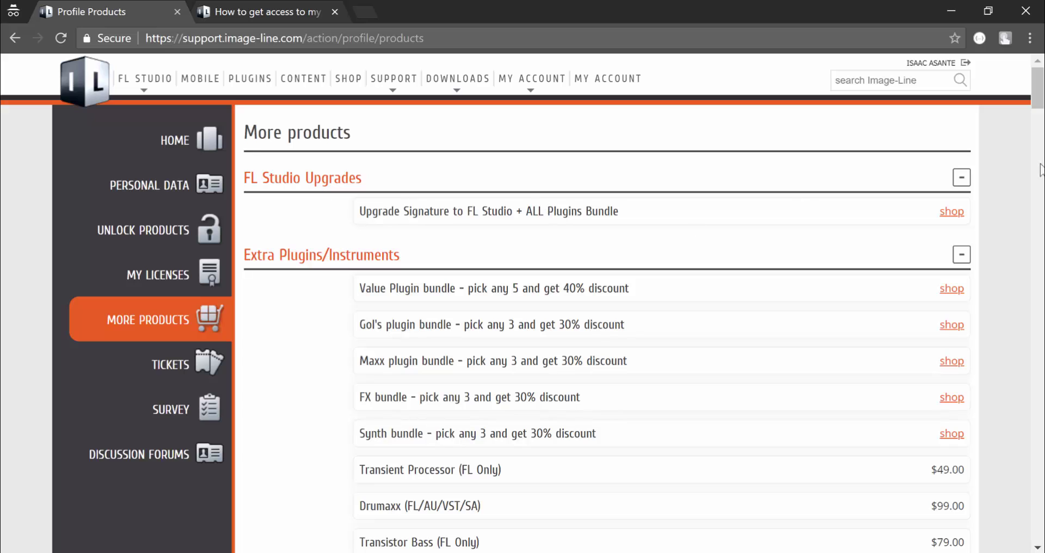
{"action": "left_click", "coordinate": [962, 254]}
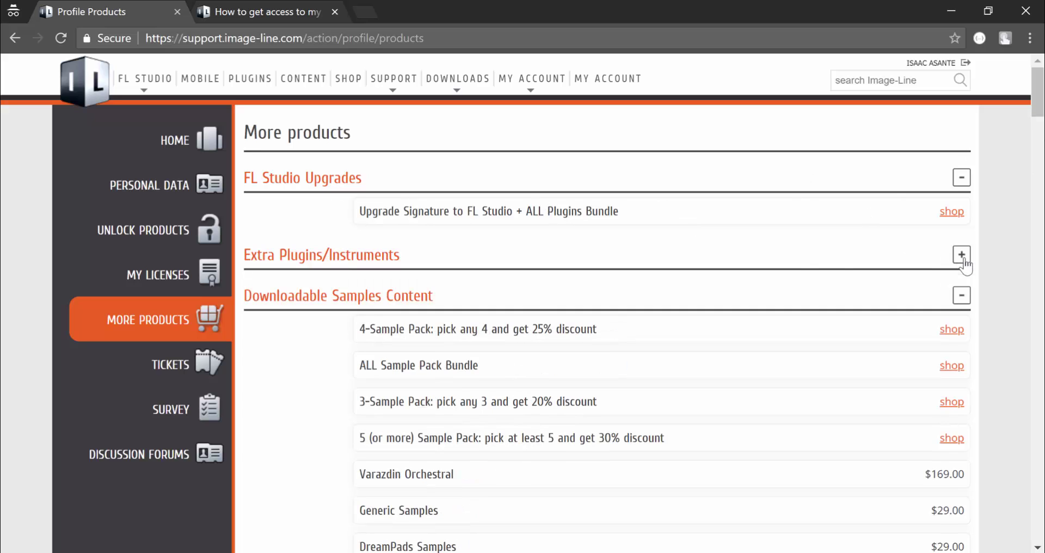
{"action": "left_click", "coordinate": [961, 295]}
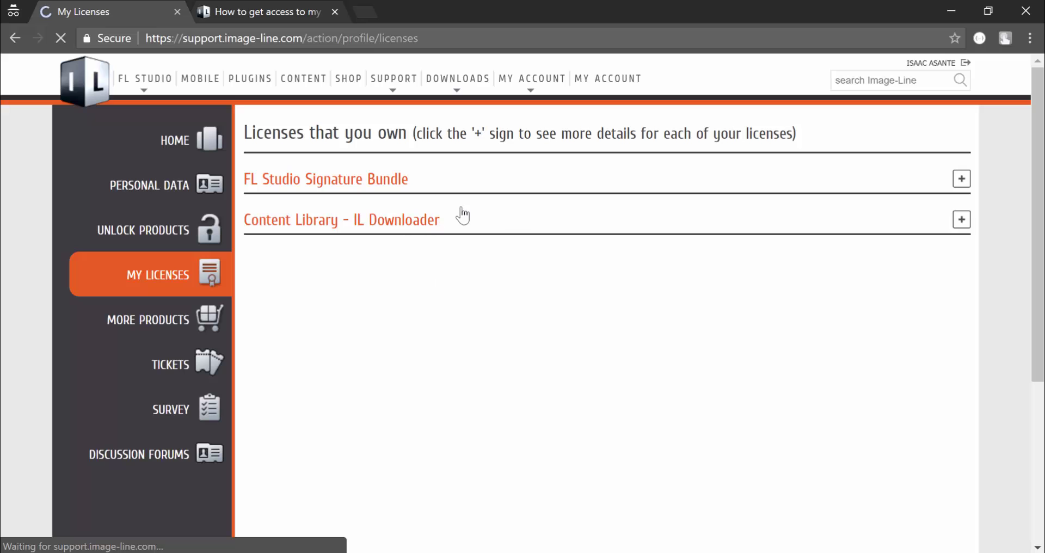
Step: Expand the FL Studio Signature Bundle licence, glance at the Lifetime Free Updates article, and return to My Licenses
{"action": "left_click", "coordinate": [962, 180]}
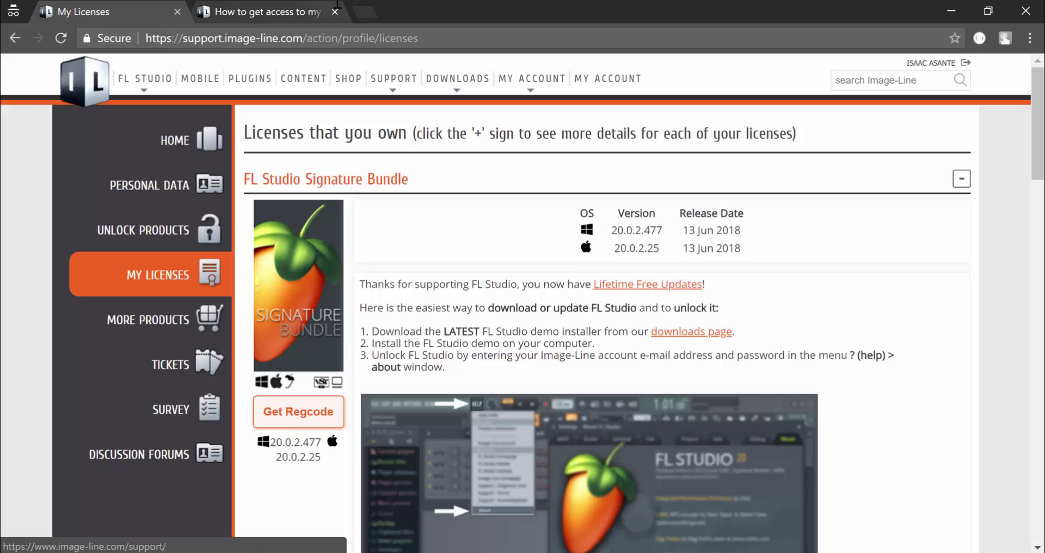
{"action": "left_click", "coordinate": [273, 12]}
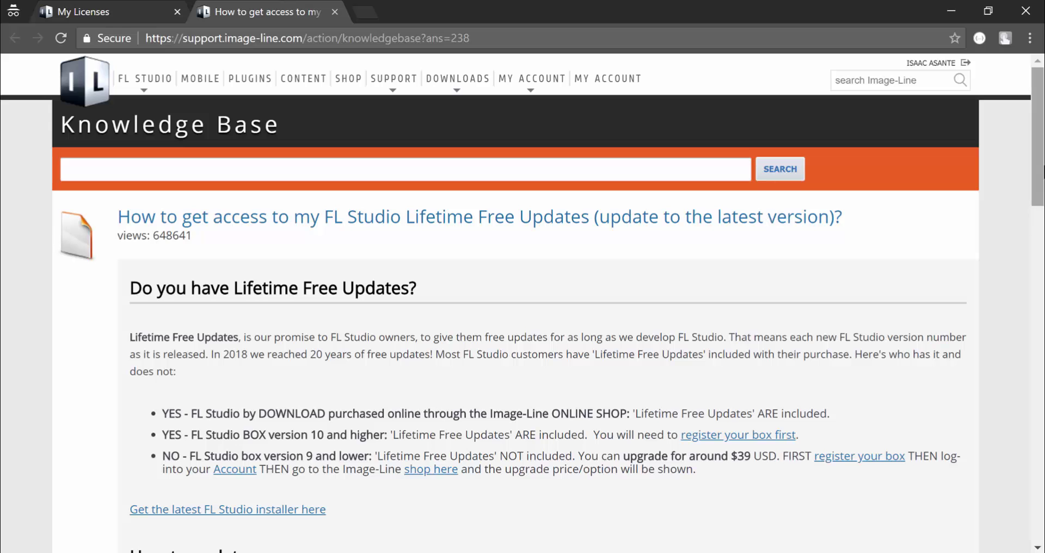
{"action": "mouse_move", "coordinate": [1038, 196]}
{"action": "left_mouse_down"}
{"action": "mouse_move", "coordinate": [1037, 317]}
{"action": "mouse_move", "coordinate": [1038, 196]}
{"action": "left_mouse_up"}
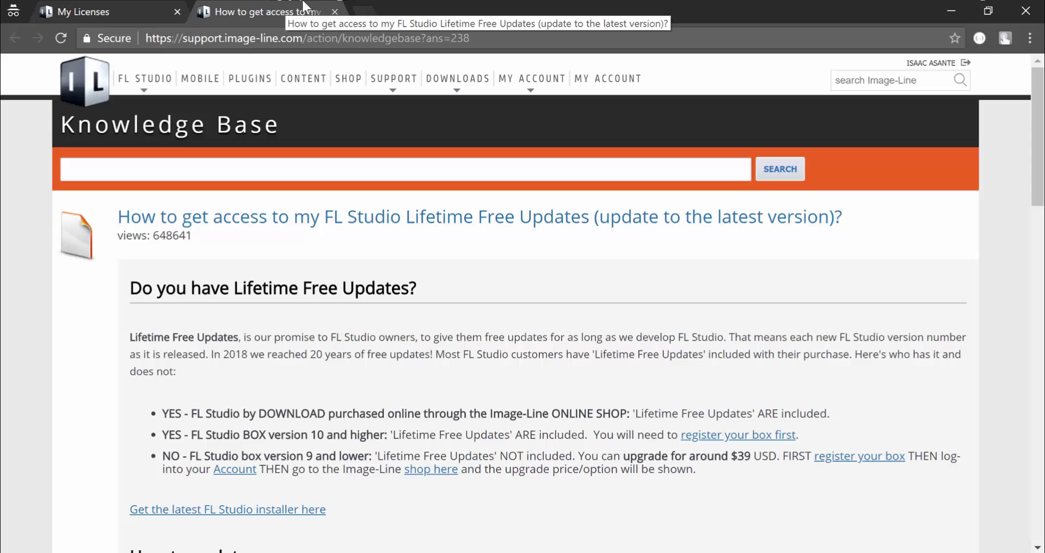
{"action": "left_click", "coordinate": [87, 7]}
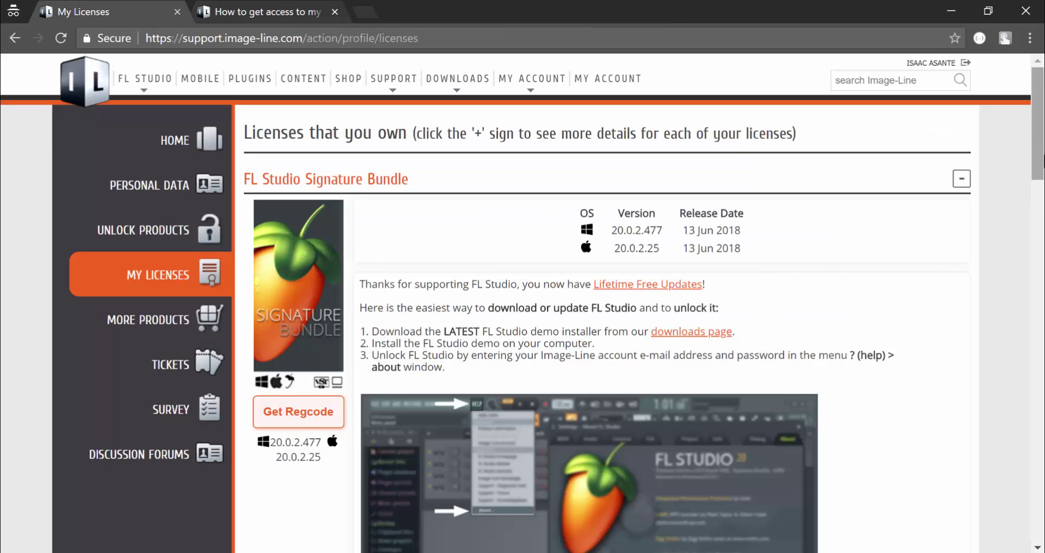
{"action": "scroll", "coordinate": [550, 321], "scroll_direction": "down", "scroll_amount": 2}
{"action": "scroll", "coordinate": [550, 321], "scroll_direction": "down", "scroll_amount": 1}
{"action": "scroll", "coordinate": [550, 321], "scroll_direction": "up", "scroll_amount": 1}
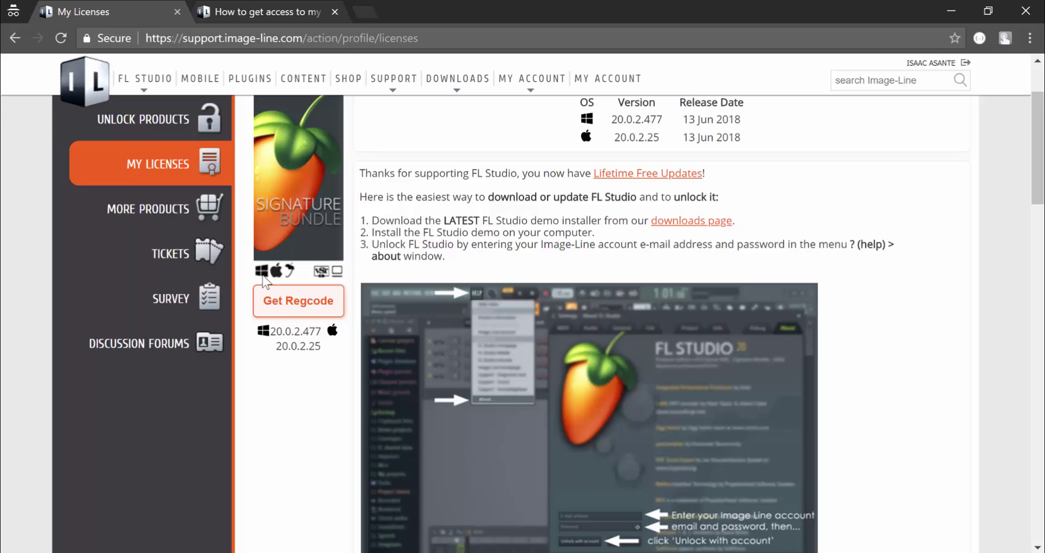
Step: Download FLRegkey.Reg from Get Regcode, overwriting the existing copy in the FL Studio Tutorial folder
{"action": "left_click", "coordinate": [281, 299]}
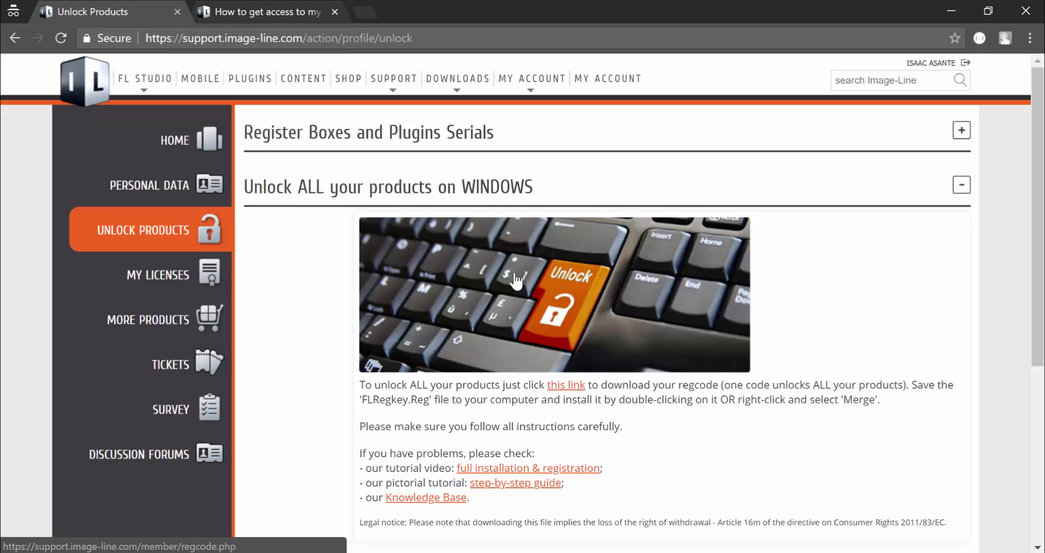
{"action": "left_click", "coordinate": [566, 385]}
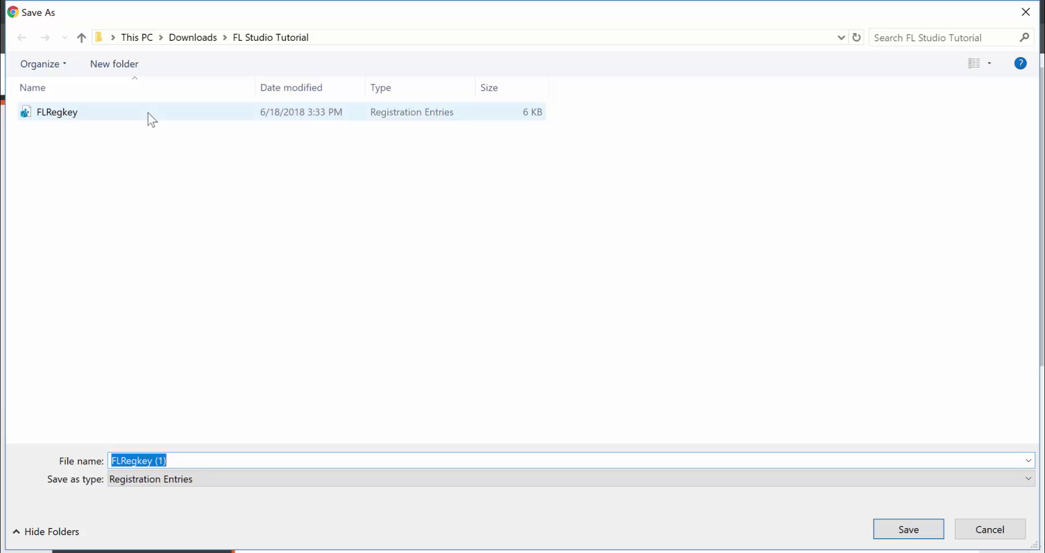
{"action": "left_click", "coordinate": [161, 136]}
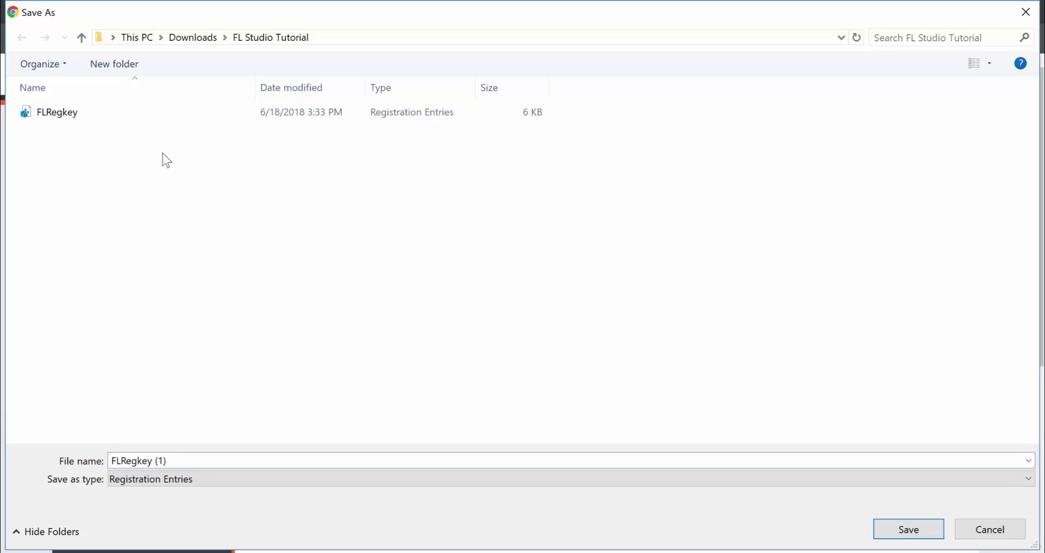
{"action": "left_click", "coordinate": [141, 116]}
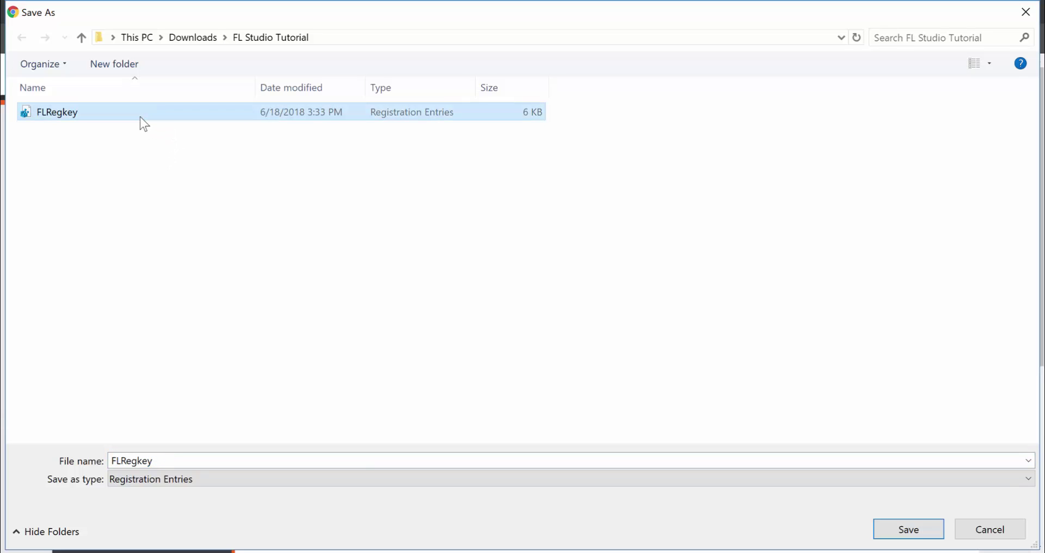
{"action": "double_click", "coordinate": [140, 117]}
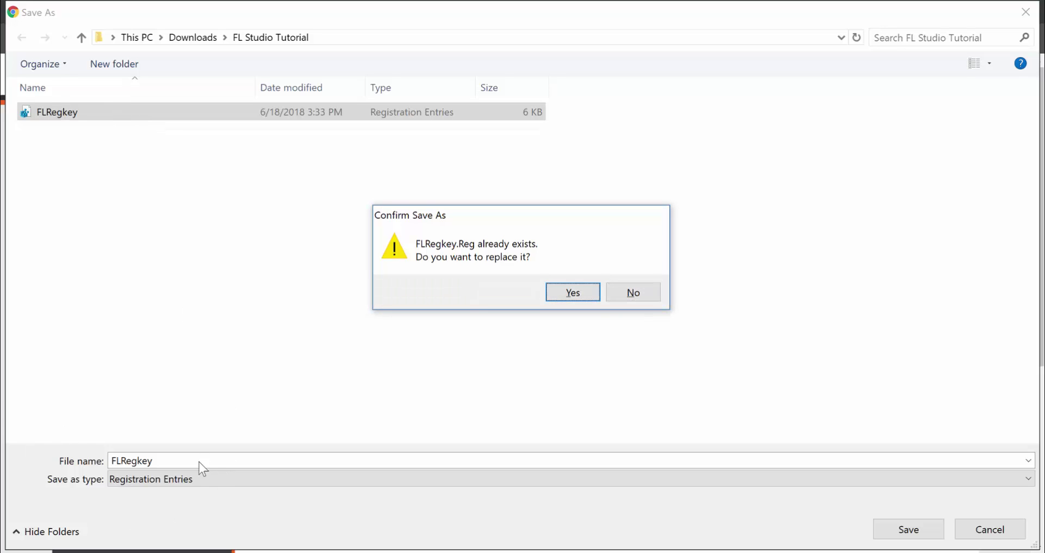
{"action": "left_click", "coordinate": [589, 296]}
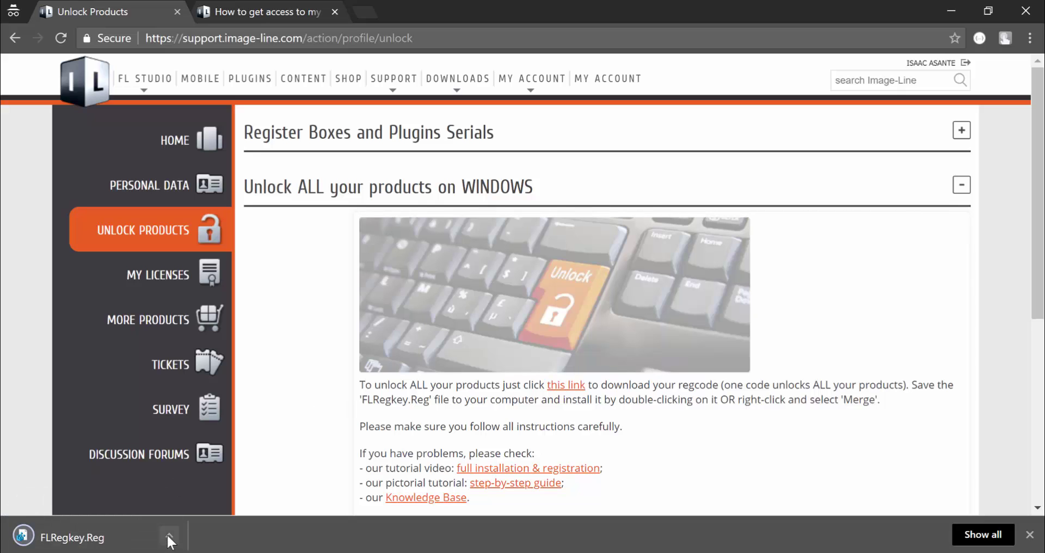
Step: Locate the downloaded FLRegkey.Reg in its folder and merge it into the registry, confirming each prompt
{"action": "left_click", "coordinate": [169, 536]}
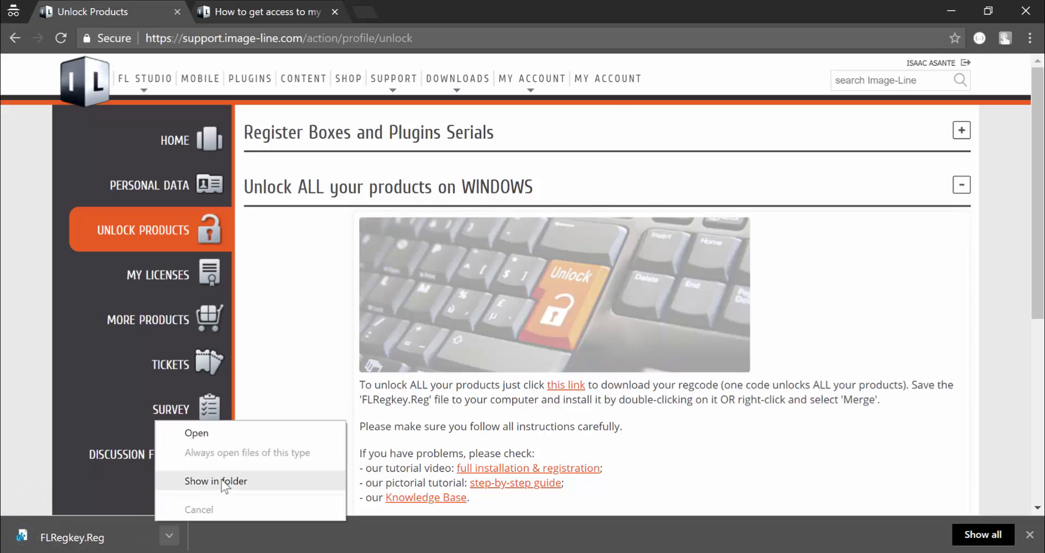
{"action": "left_click", "coordinate": [223, 482]}
{"action": "double_click", "coordinate": [185, 184]}
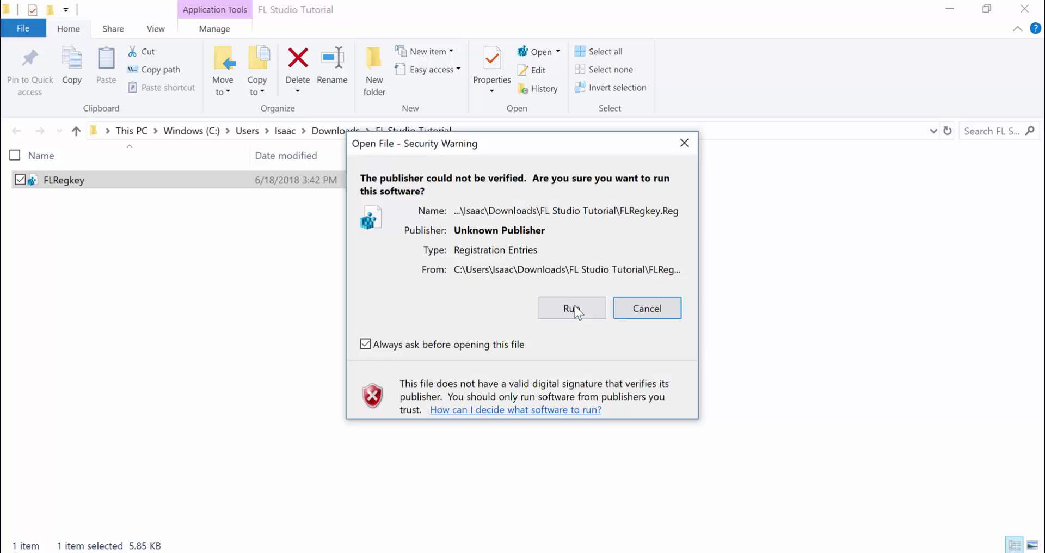
{"action": "left_click", "coordinate": [576, 310]}
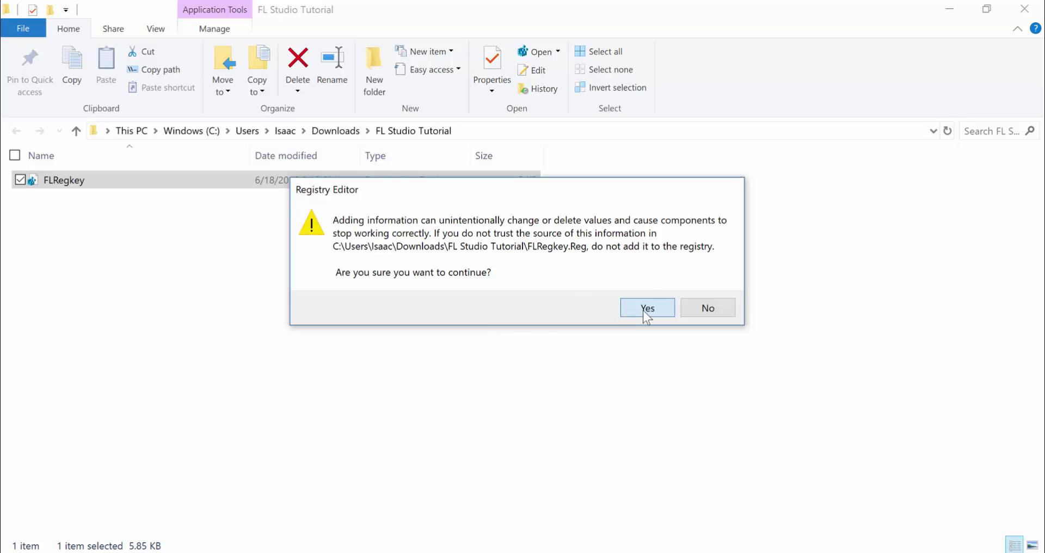
{"action": "left_click", "coordinate": [643, 311]}
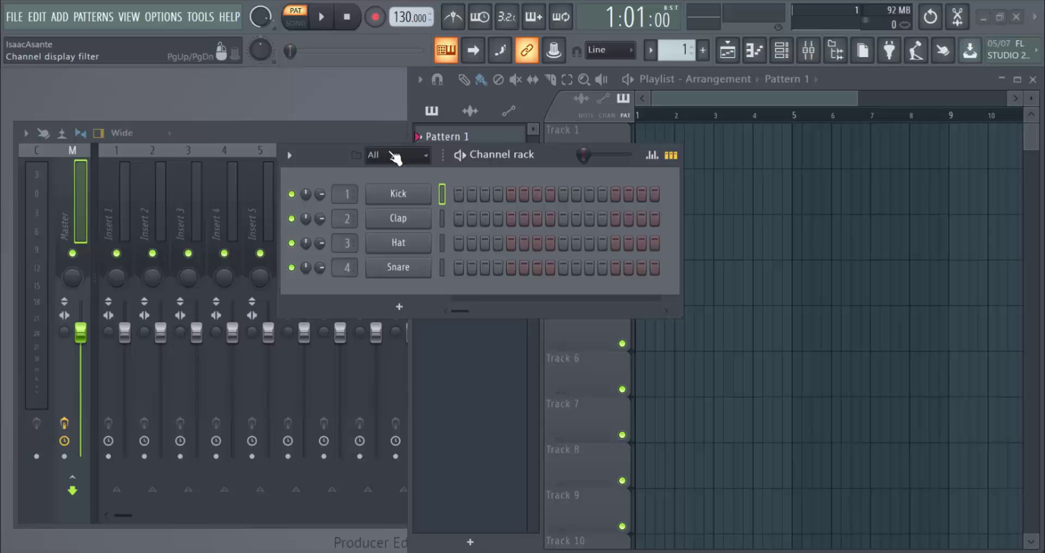
Step: Show Help > About, confirming registered Producer Edition v20.0 Signature Bundle
{"action": "left_click", "coordinate": [234, 23]}
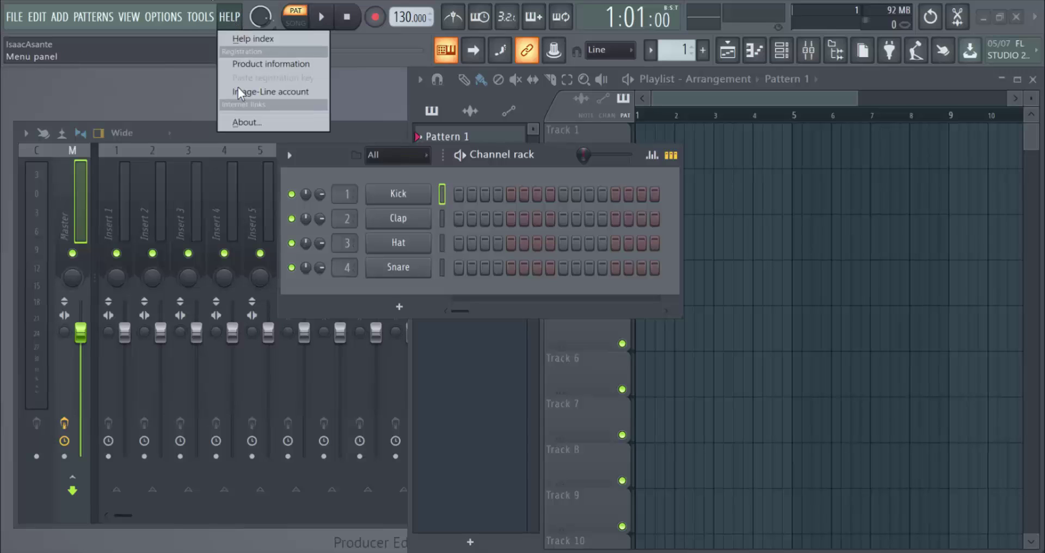
{"action": "left_click", "coordinate": [247, 122]}
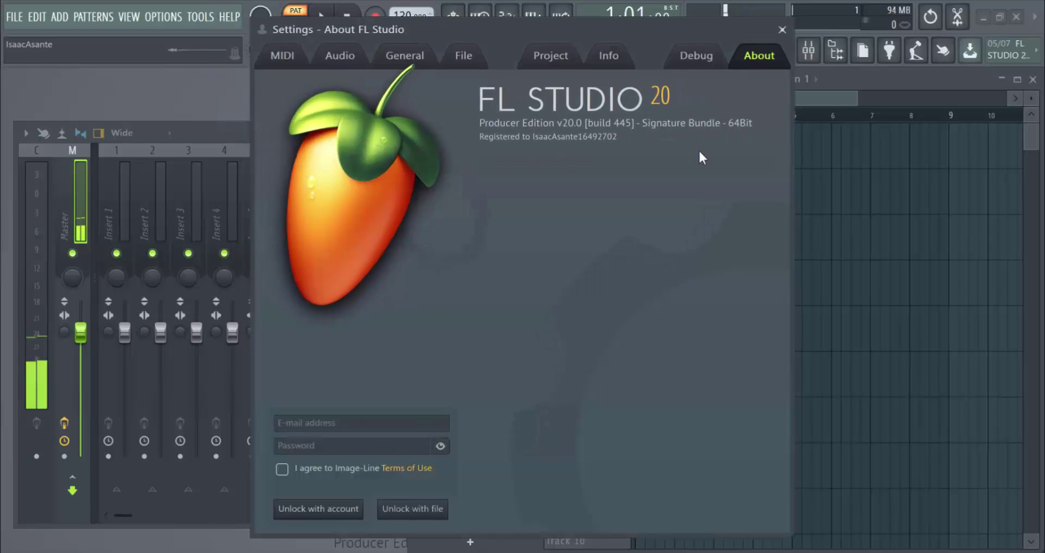